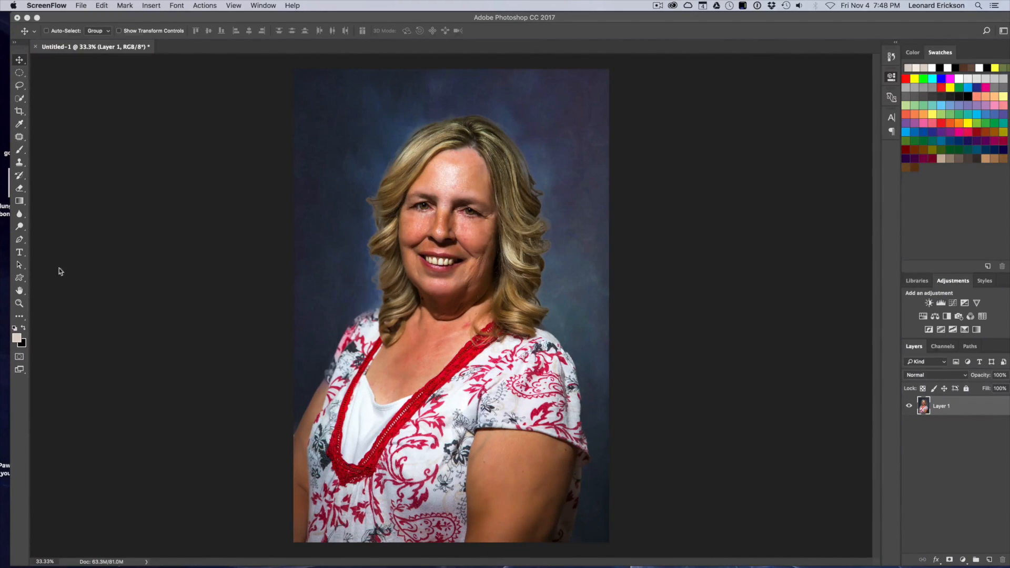
# Draw a large starburst custom shape over the portrait with the Custom Shape tool.
pyautogui.click(24, 281)
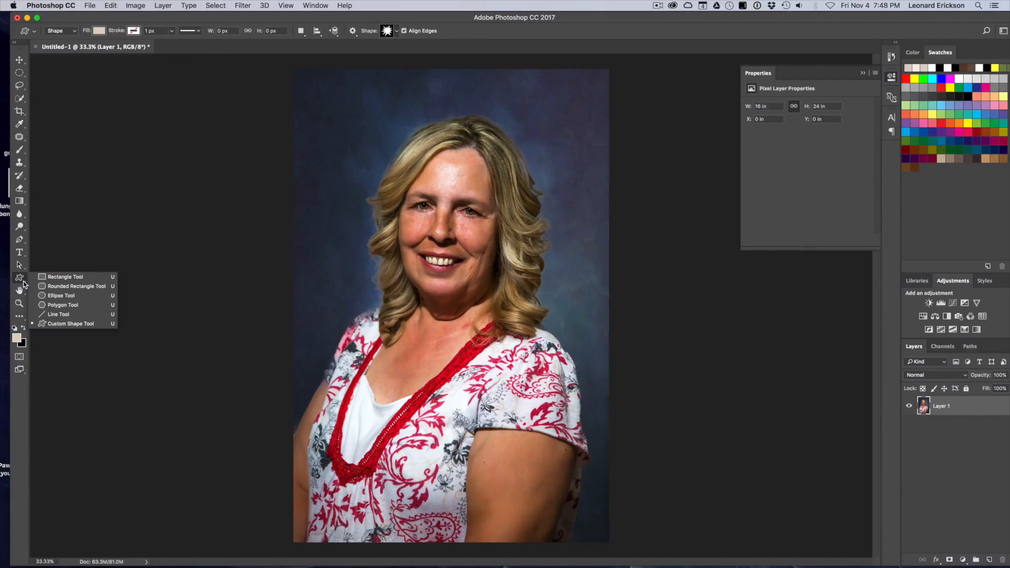
pyautogui.click(76, 324)
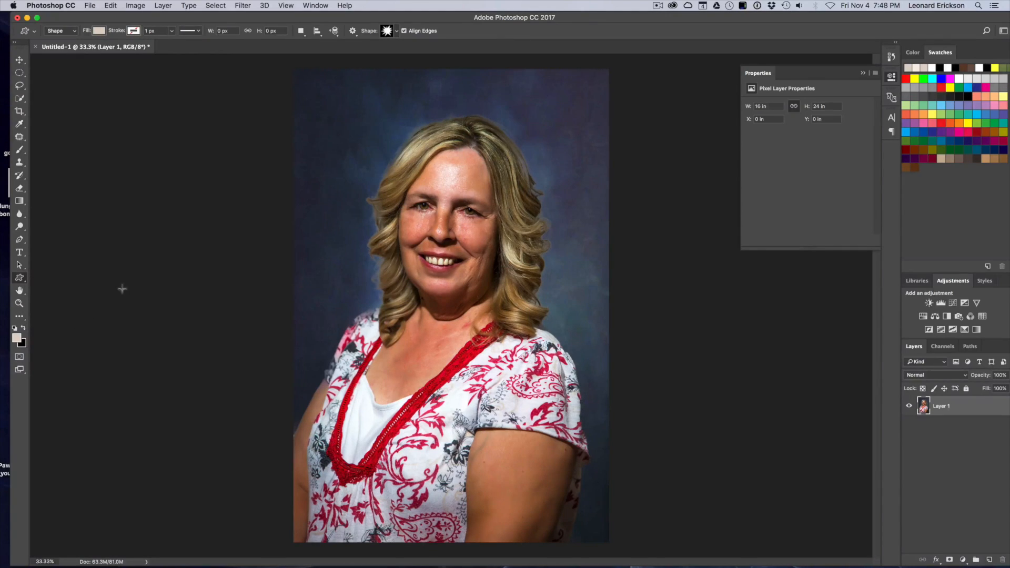
pyautogui.click(397, 33)
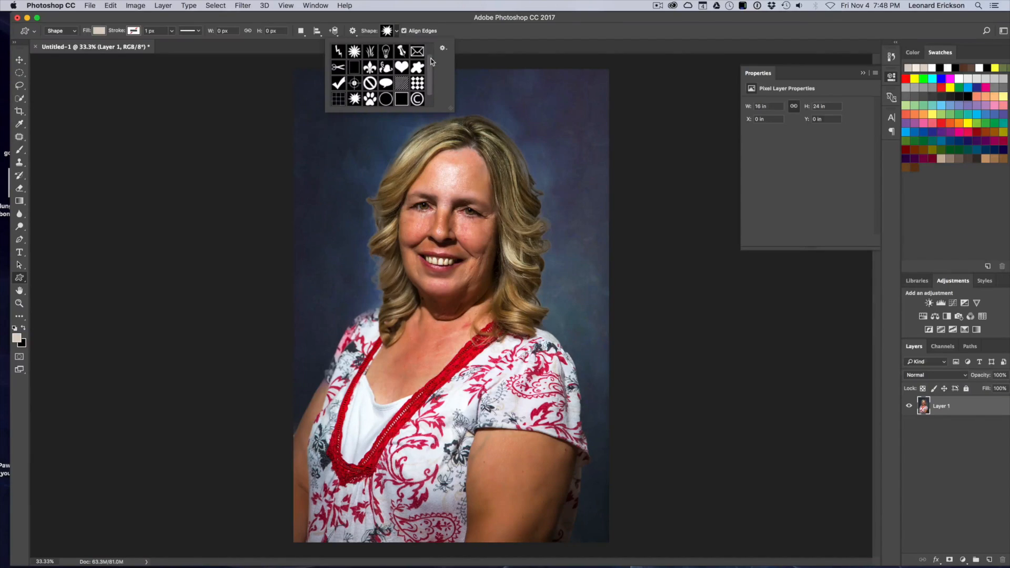
pyautogui.scroll(1, 432, 64)
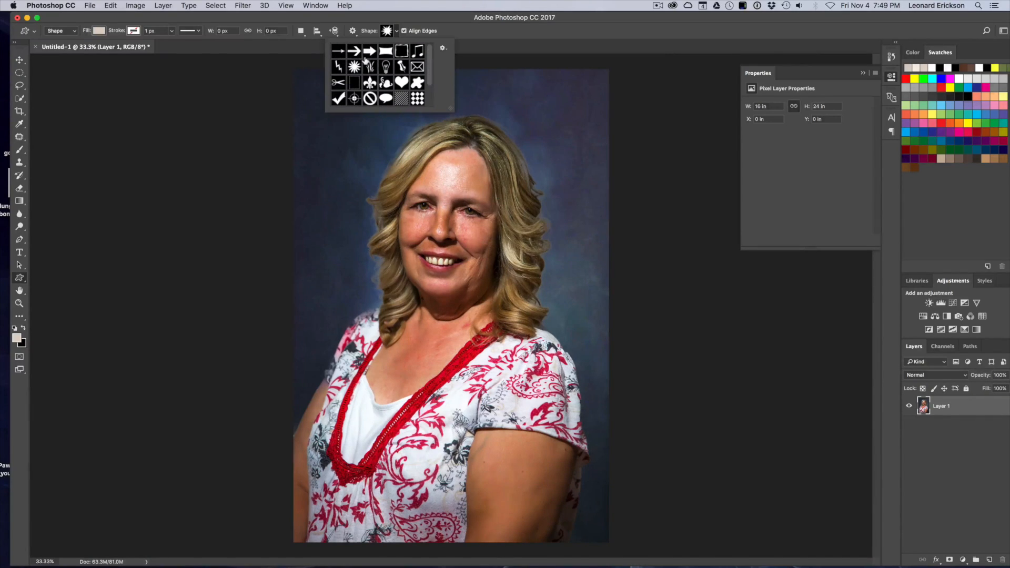
pyautogui.moveTo(428, 61); pyautogui.dragTo(428, 87)
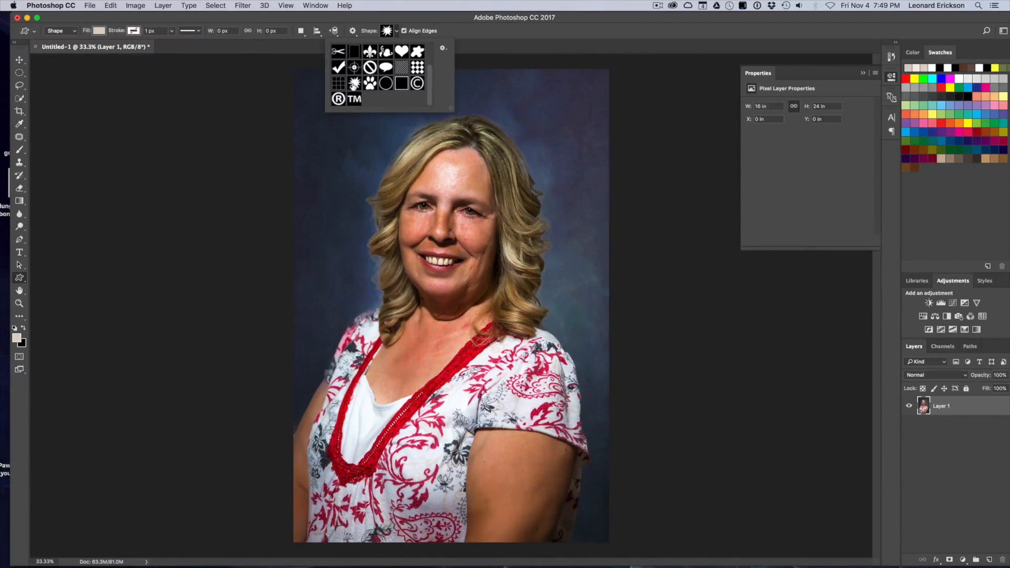
pyautogui.click(354, 83)
pyautogui.click(394, 32)
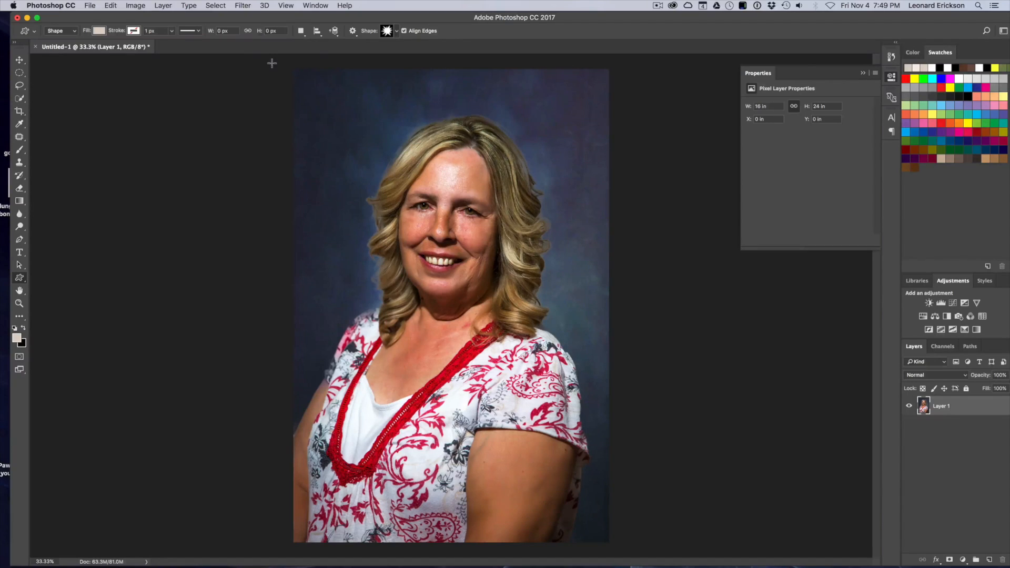
pyautogui.moveTo(274, 63); pyautogui.dragTo(696, 503)
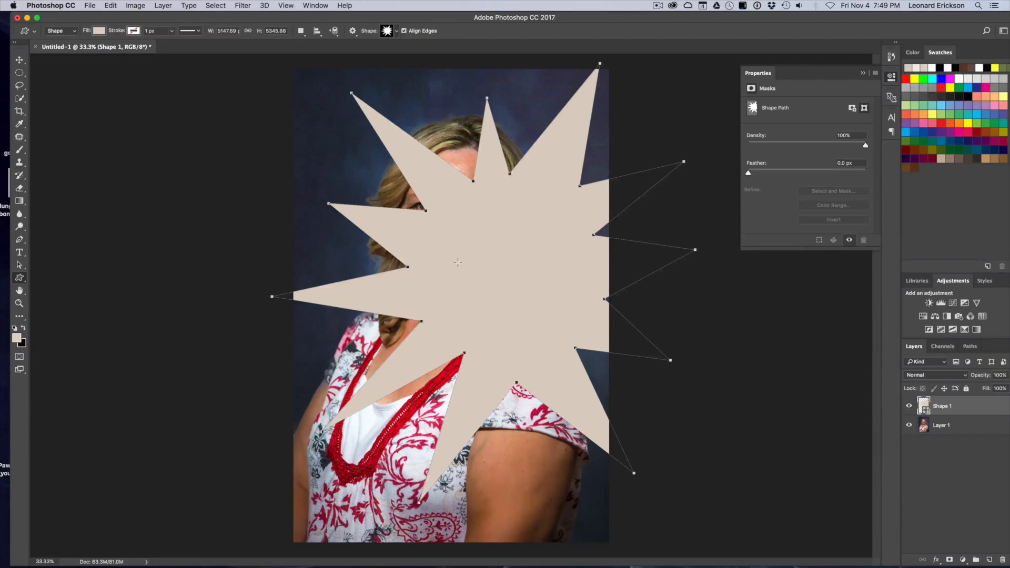
# Move and scale up the starburst shape so it covers the woman's head and upper body.
pyautogui.click(19, 60)
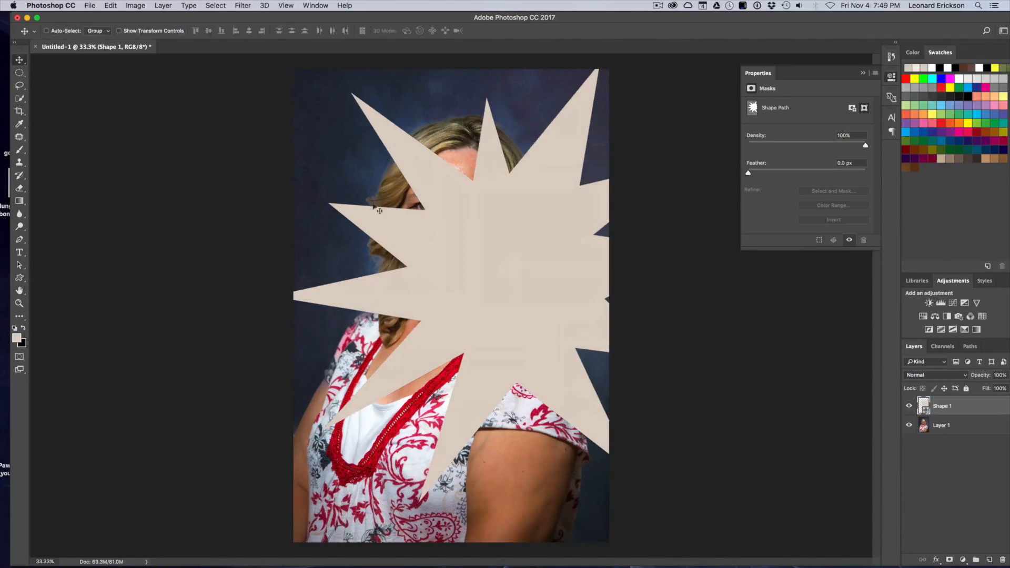
pyautogui.moveTo(521, 266); pyautogui.dragTo(465, 226)
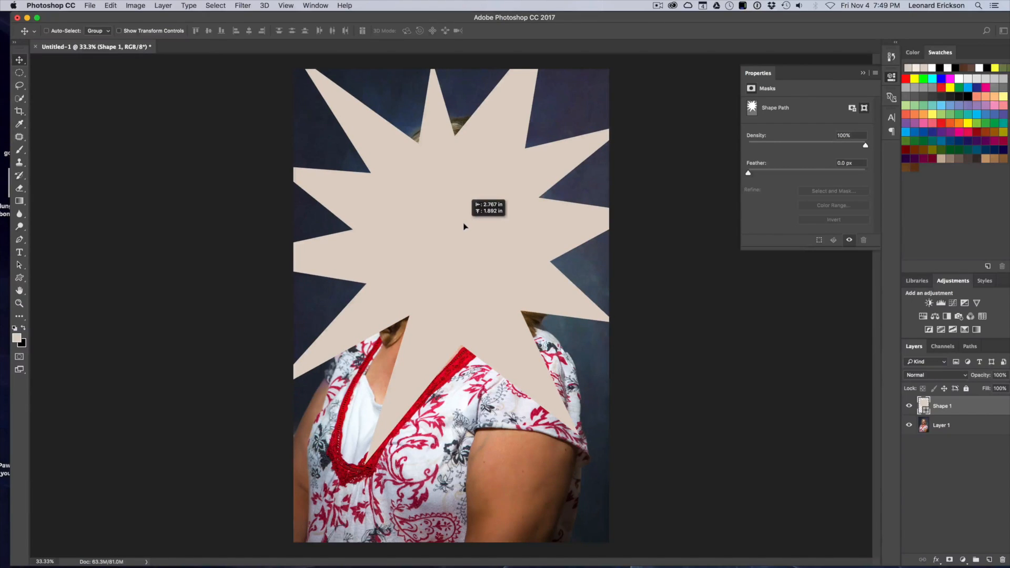
pyautogui.moveTo(465, 224); pyautogui.dragTo(465, 223)
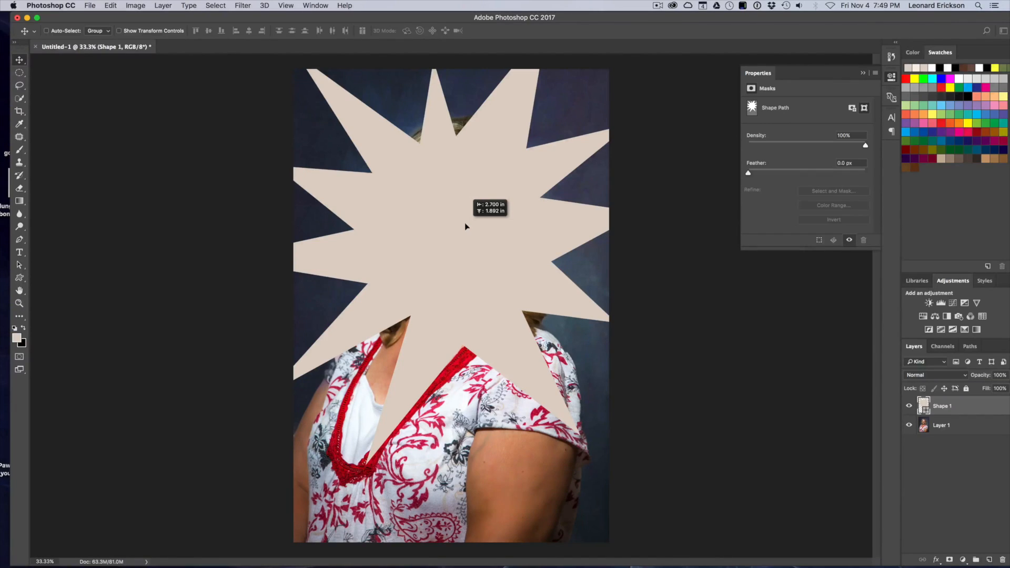
pyautogui.moveTo(465, 224); pyautogui.dragTo(466, 224)
pyautogui.press('super+t')
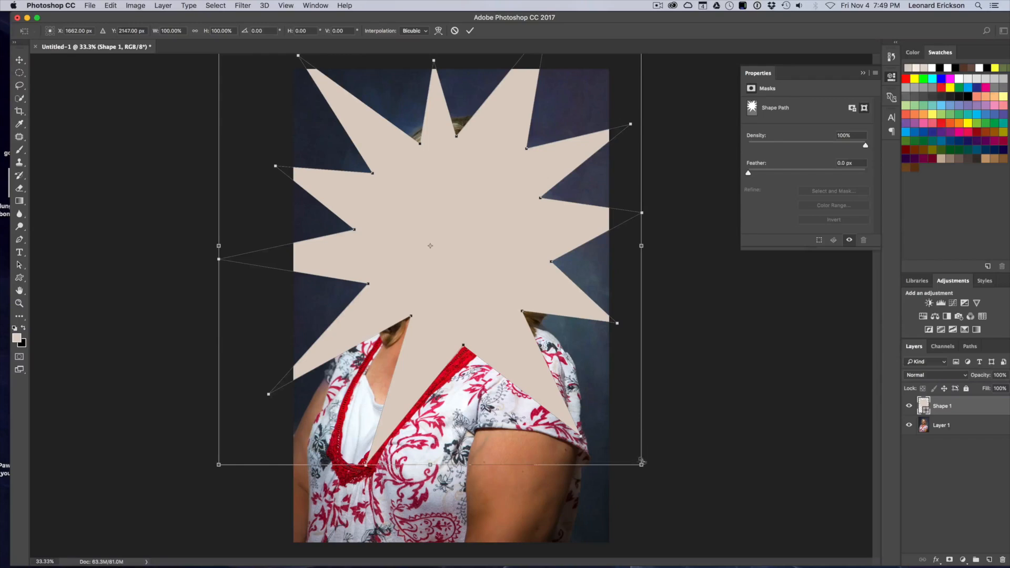
pyautogui.moveTo(640, 465); pyautogui.dragTo(718, 507)
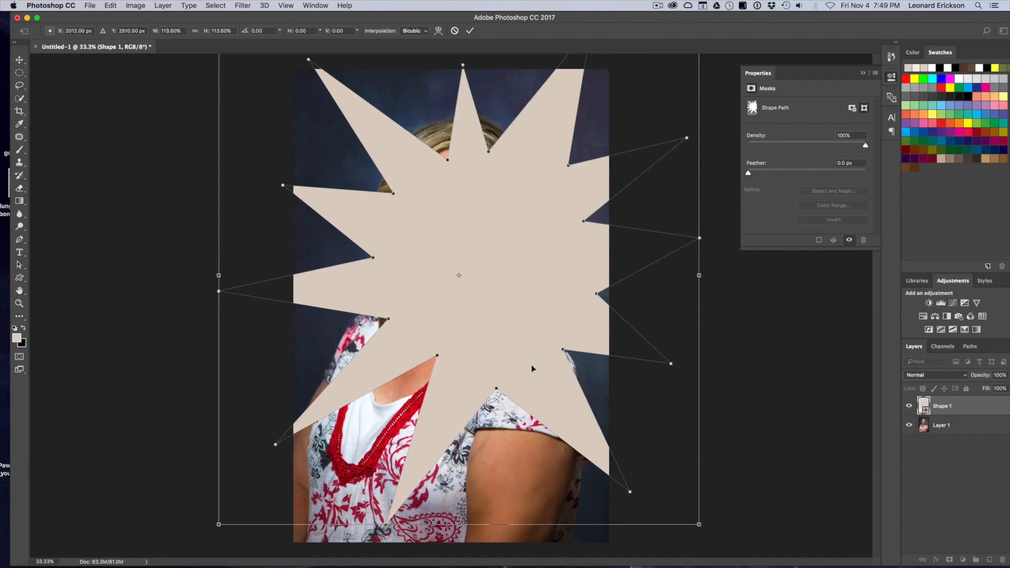
pyautogui.press('Return')
pyautogui.moveTo(483, 253); pyautogui.dragTo(446, 232)
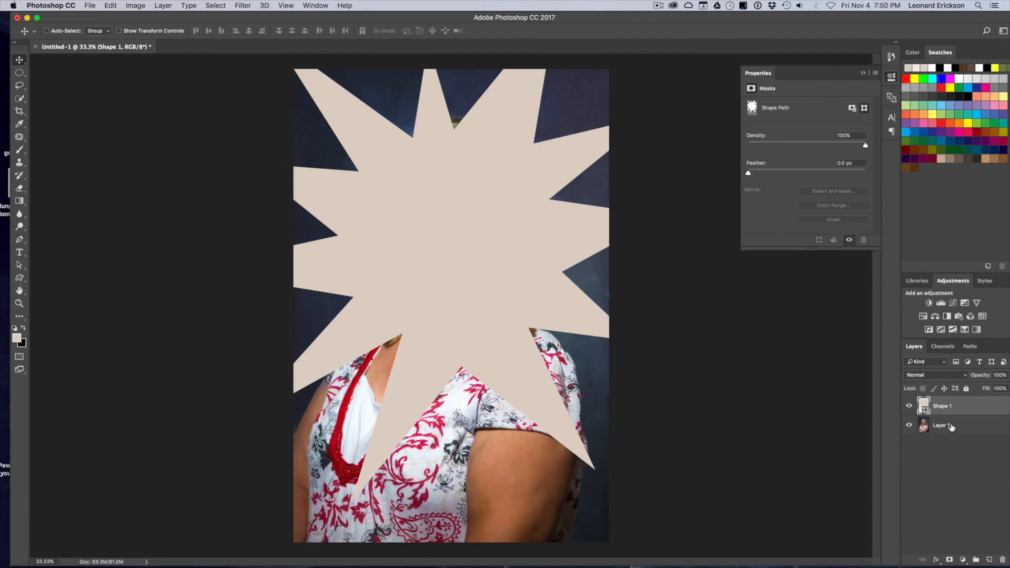
# Load the starburst shape as a selection on the photo layer and hide the shape layer.
pyautogui.click(952, 428)
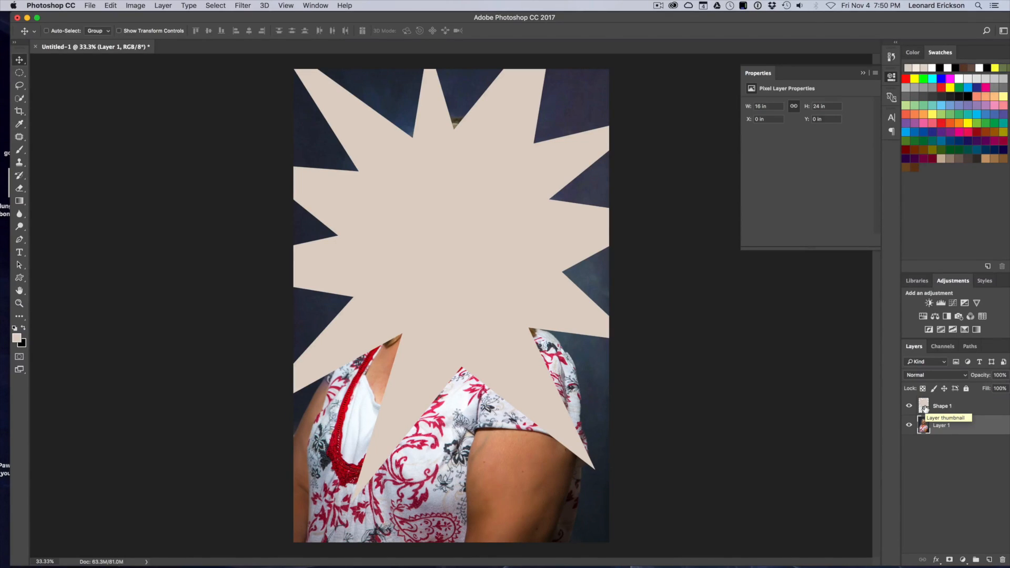
pyautogui.press('super')
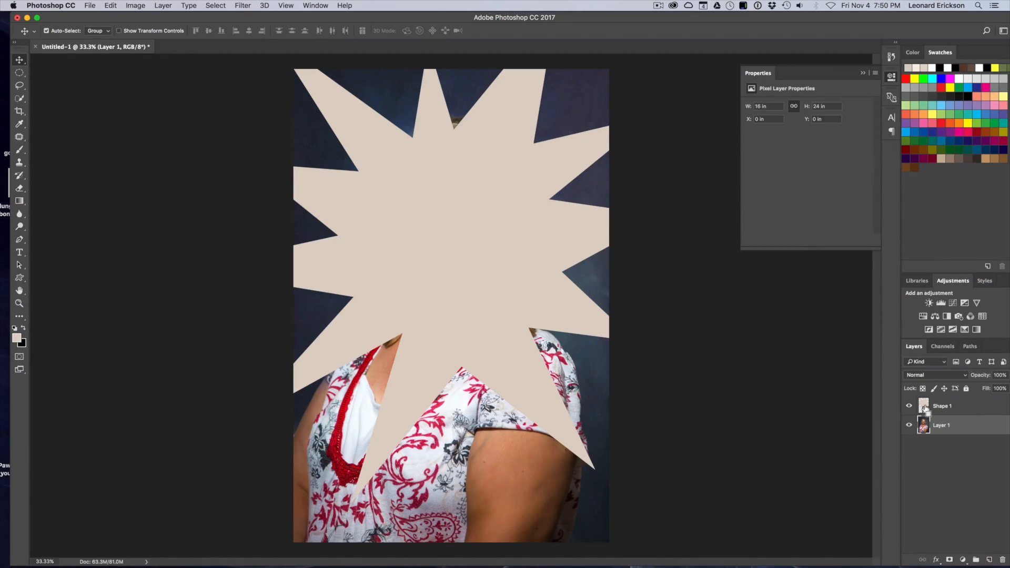
pyautogui.keyDown('super'); pyautogui.click(925, 409); pyautogui.keyUp('super')
pyautogui.click(908, 406)
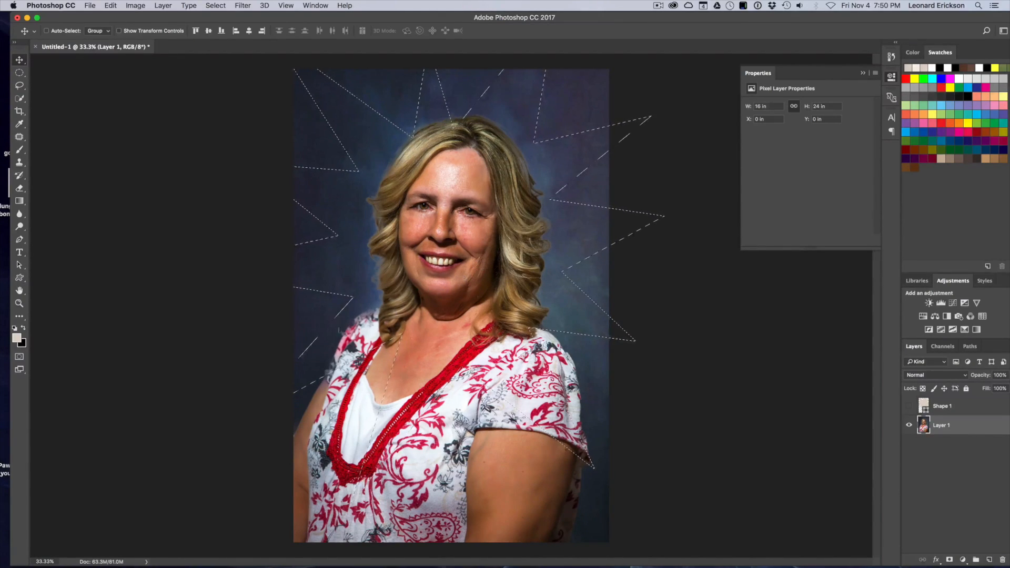
# Invert the starburst selection and switch into Quick Mask mode.
pyautogui.click(20, 358)
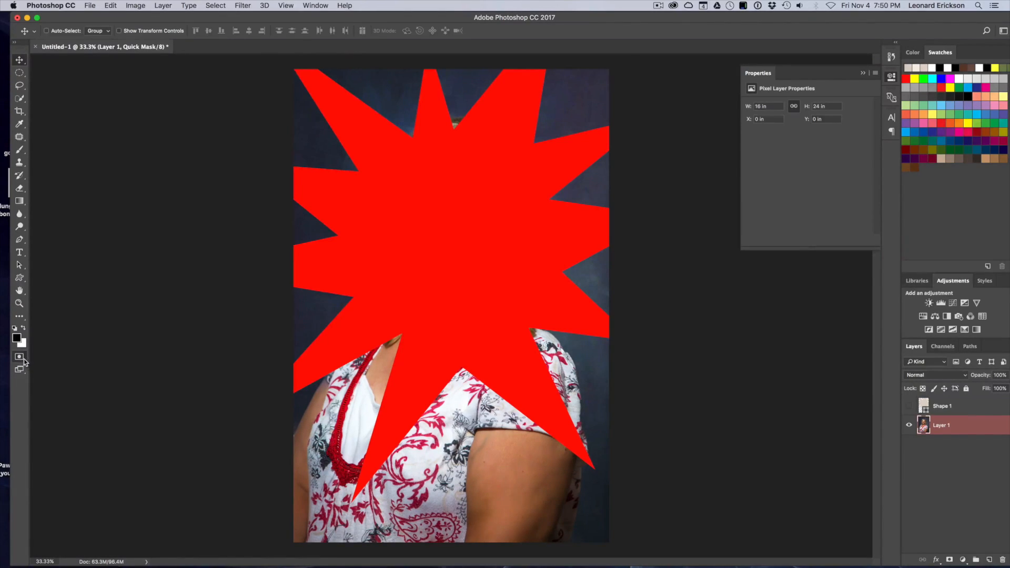
pyautogui.click(19, 358)
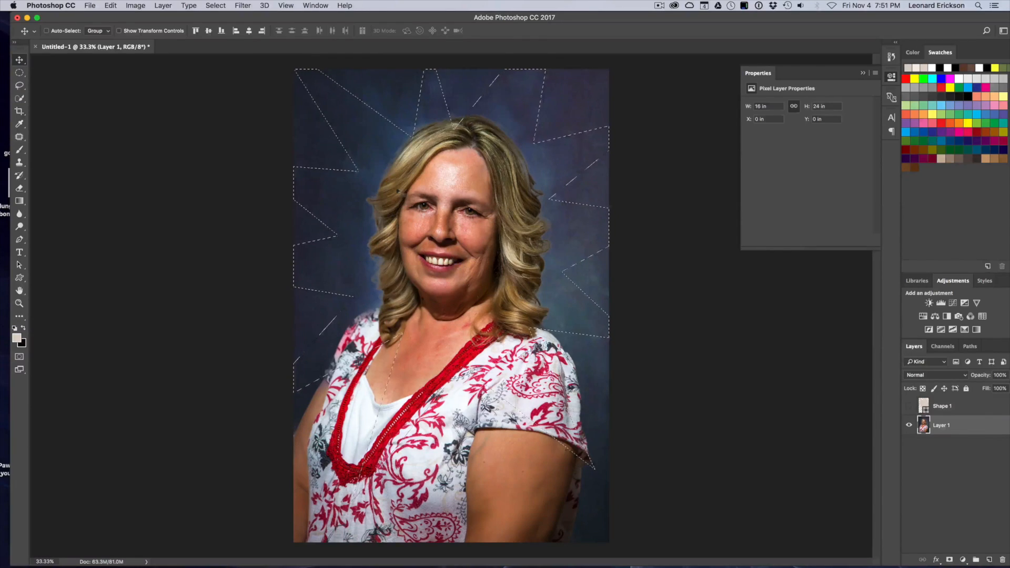
pyautogui.click(215, 5)
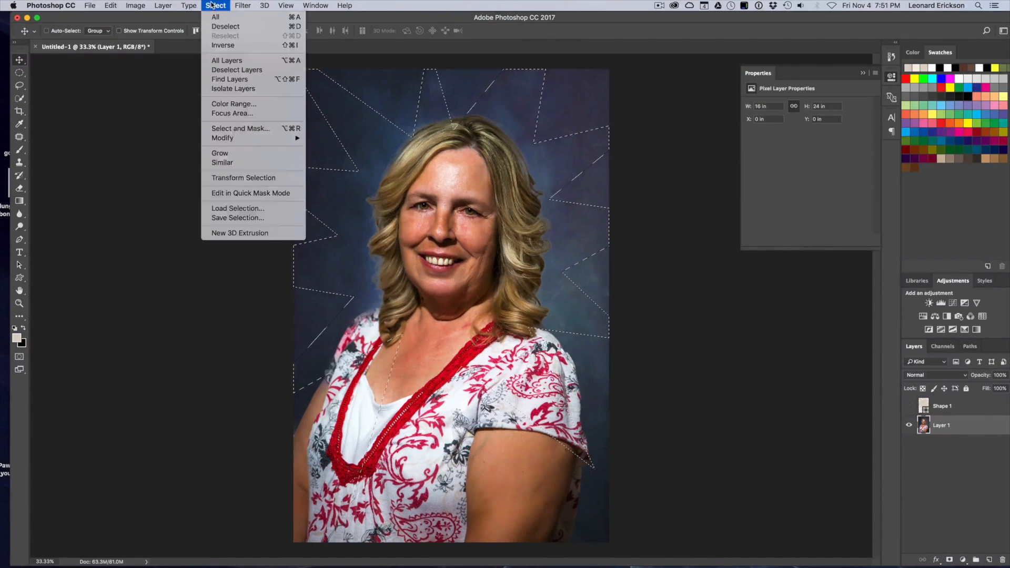
pyautogui.click(232, 46)
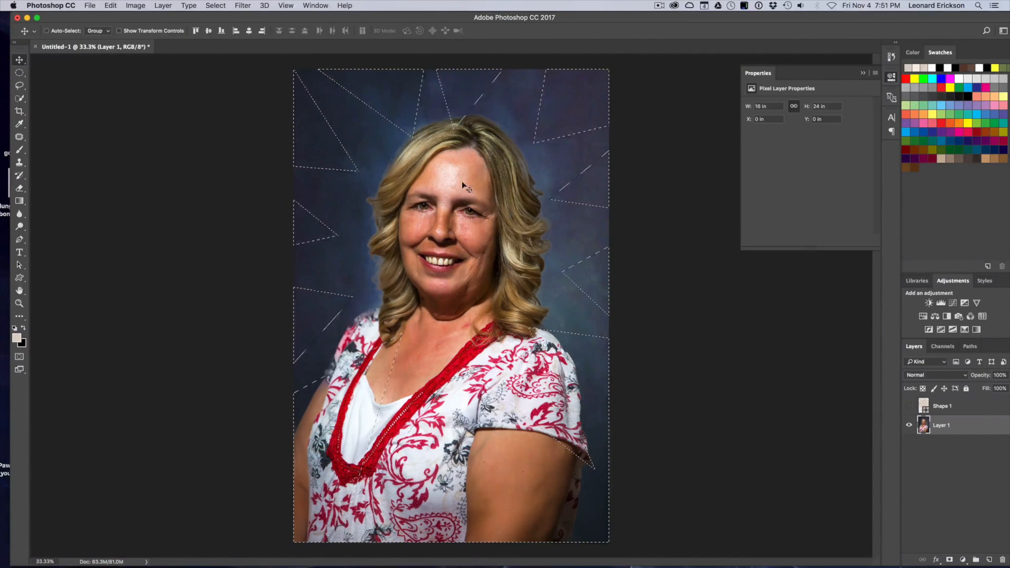
pyautogui.click(20, 359)
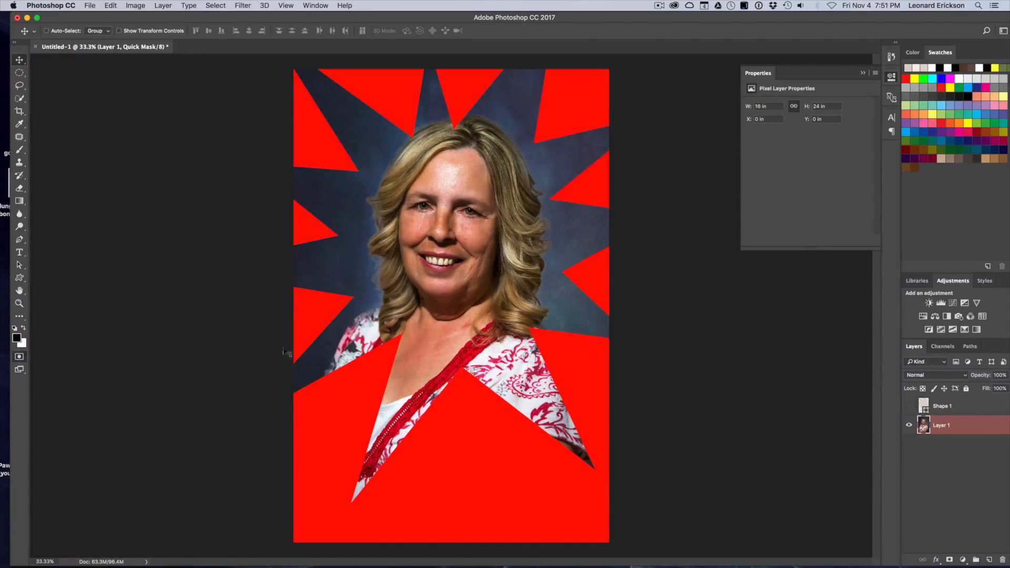
# Apply a Gaussian Blur with a radius of 224.0 pixels to the Quick Mask to soften its edges.
pyautogui.click(247, 6)
pyautogui.moveTo(273, 123)
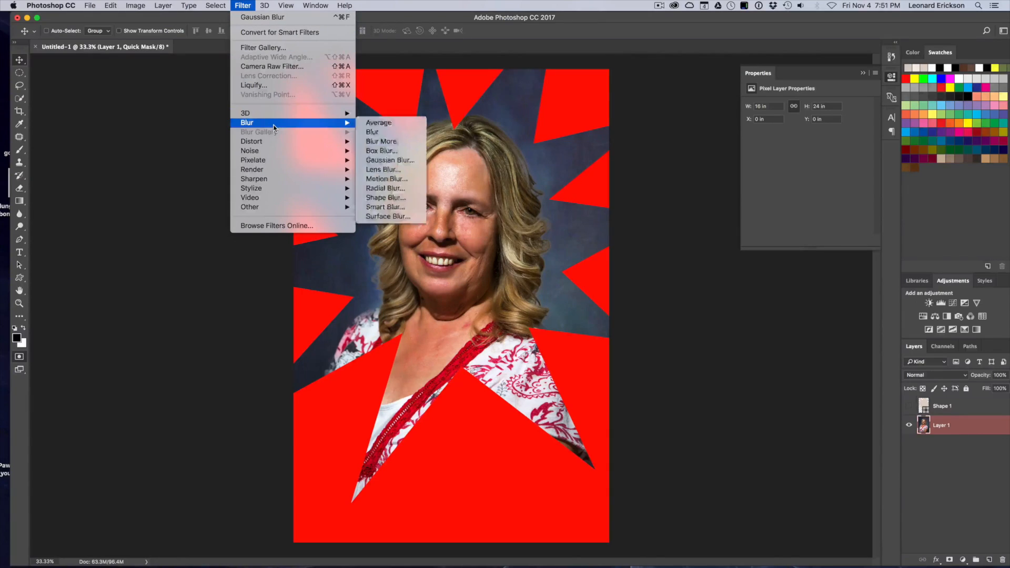
pyautogui.click(391, 160)
pyautogui.moveTo(696, 320); pyautogui.dragTo(641, 316)
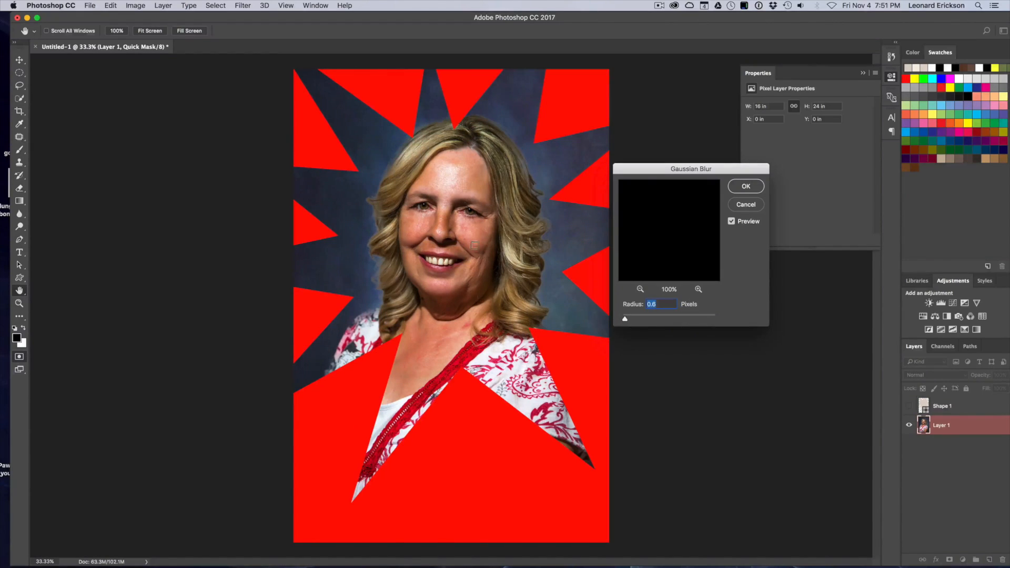
pyautogui.moveTo(626, 320); pyautogui.dragTo(673, 320)
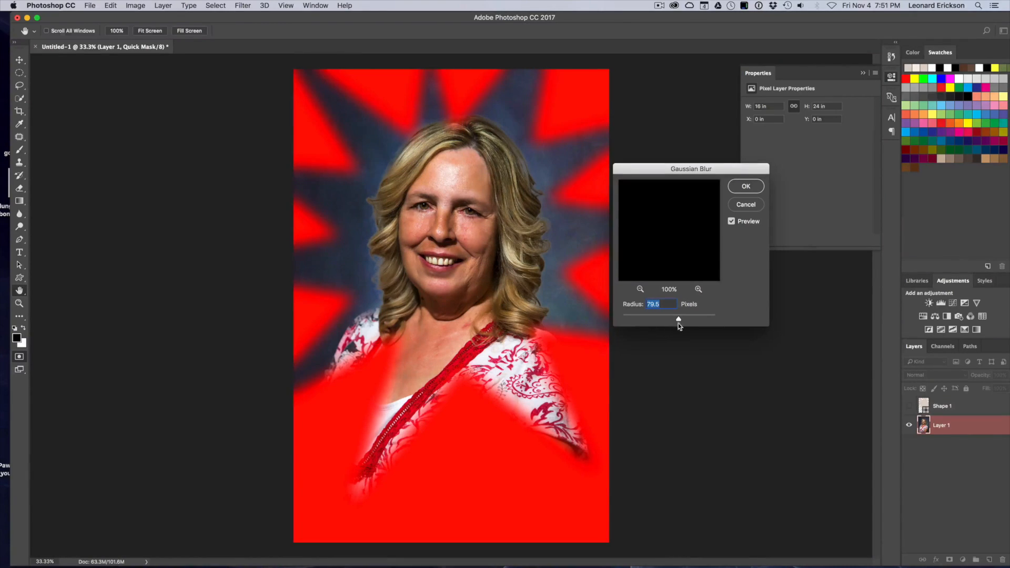
pyautogui.moveTo(680, 318); pyautogui.dragTo(691, 318)
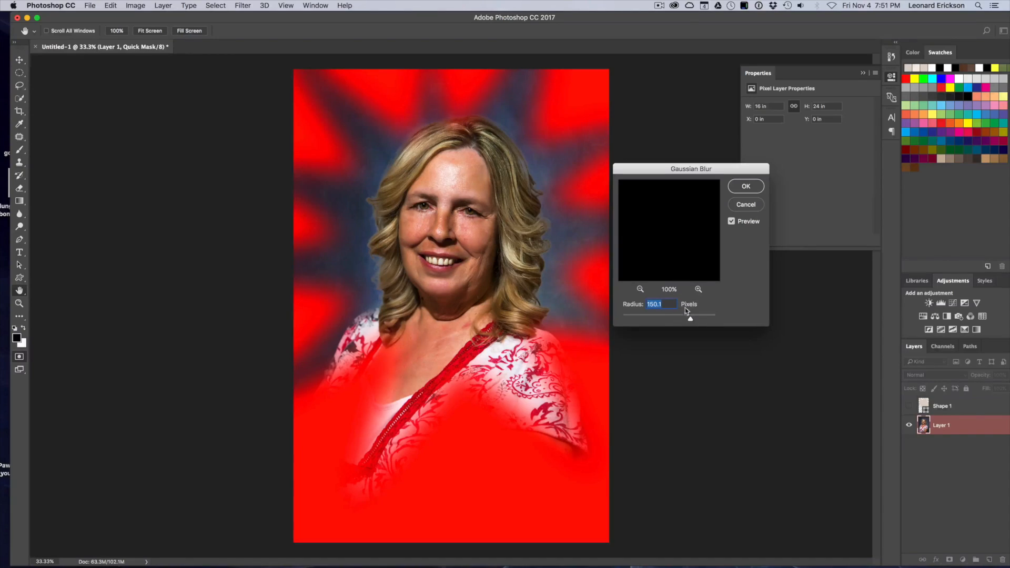
pyautogui.moveTo(690, 318); pyautogui.dragTo(695, 319)
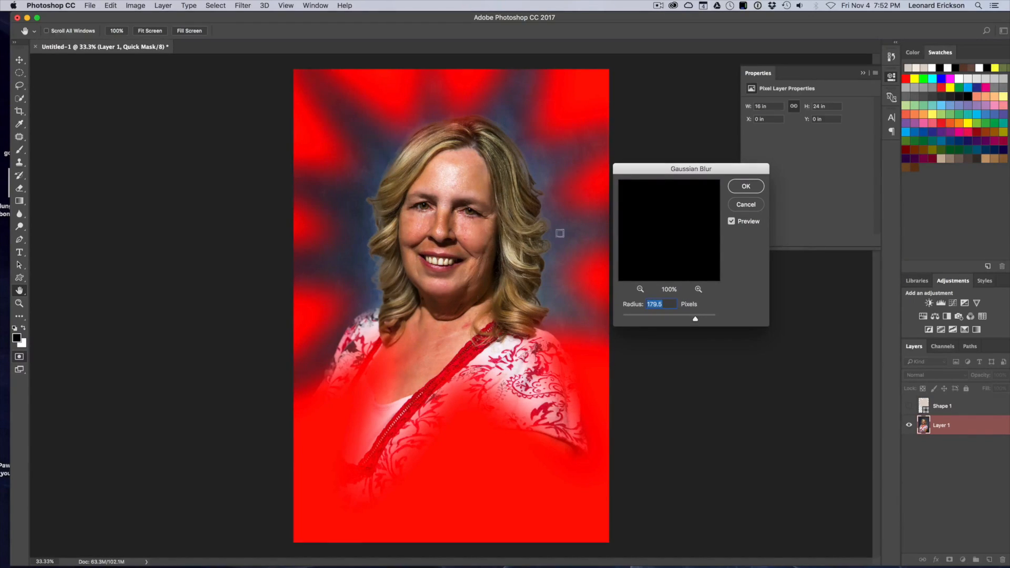
pyautogui.moveTo(695, 319); pyautogui.dragTo(702, 319)
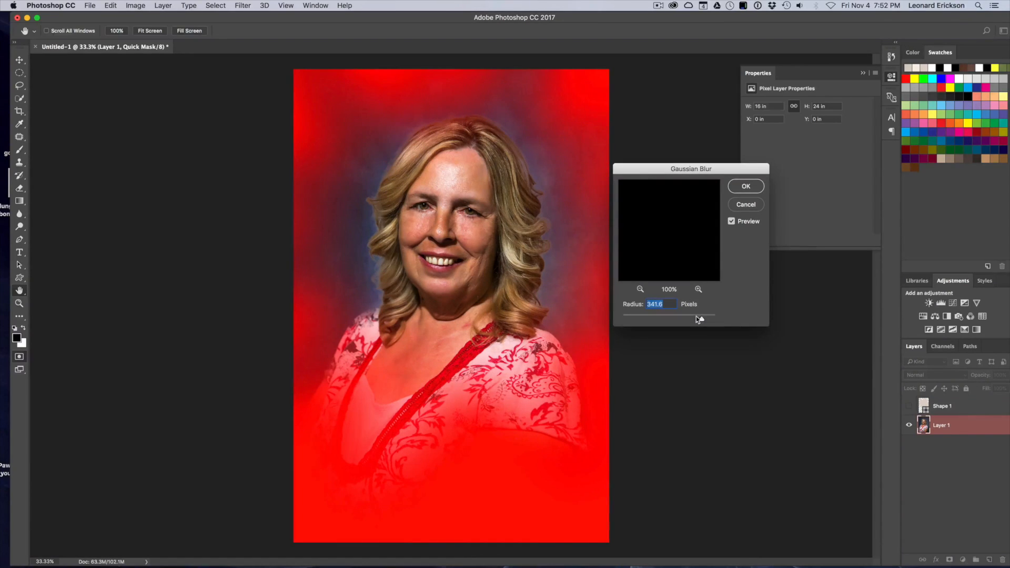
pyautogui.click(695, 316)
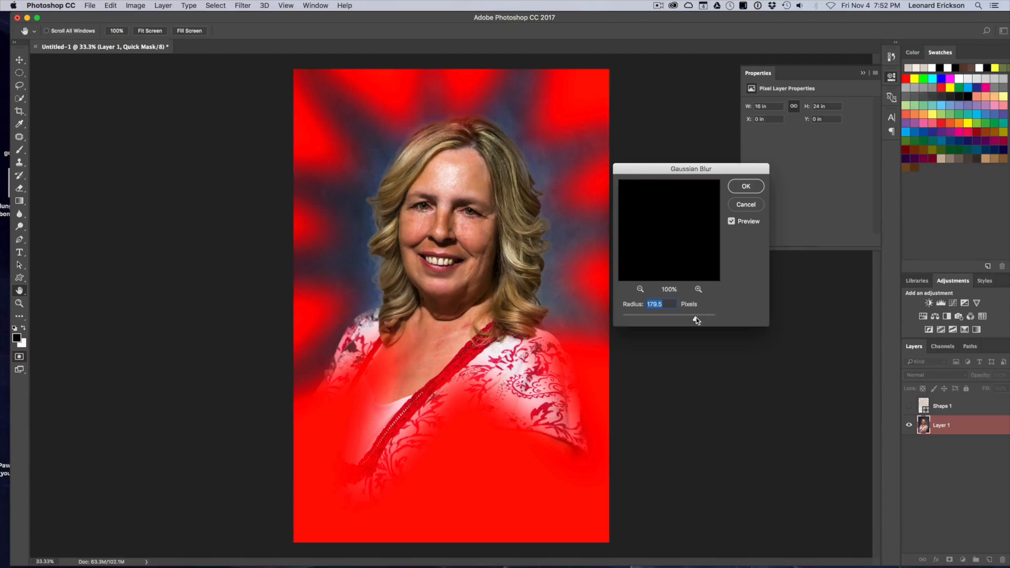
pyautogui.moveTo(696, 317); pyautogui.dragTo(702, 318)
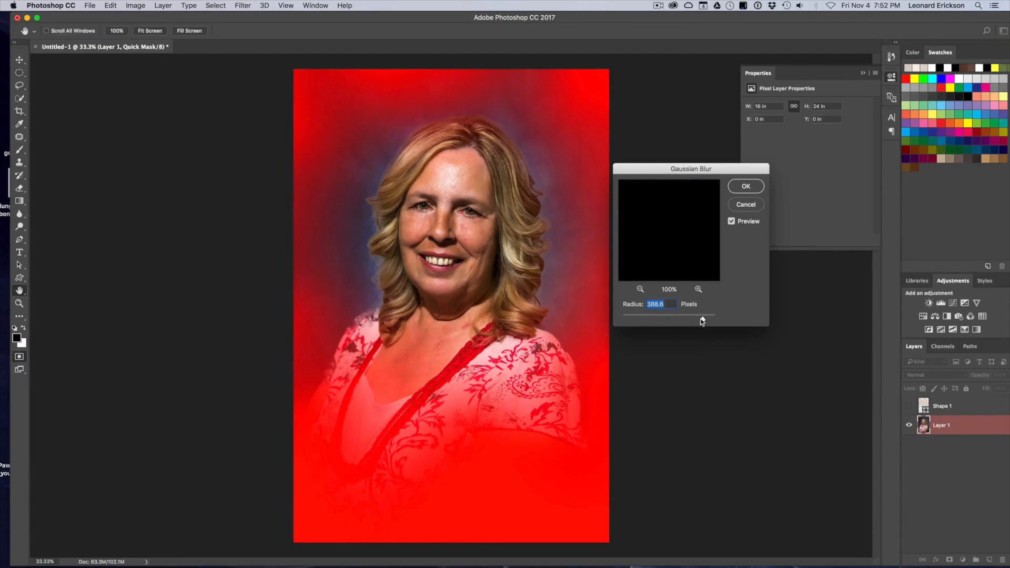
pyautogui.moveTo(705, 321); pyautogui.dragTo(700, 322)
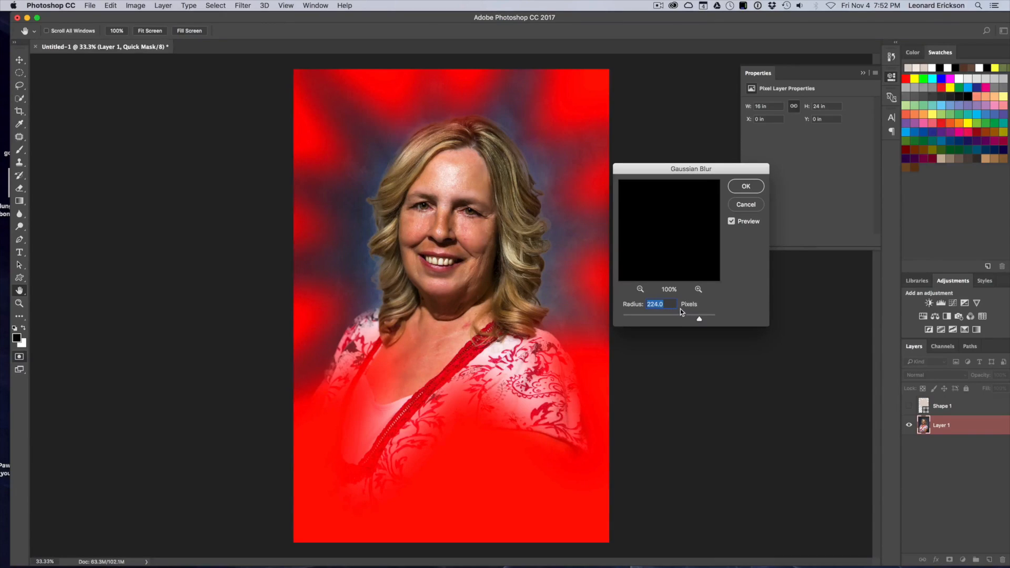
pyautogui.click(747, 187)
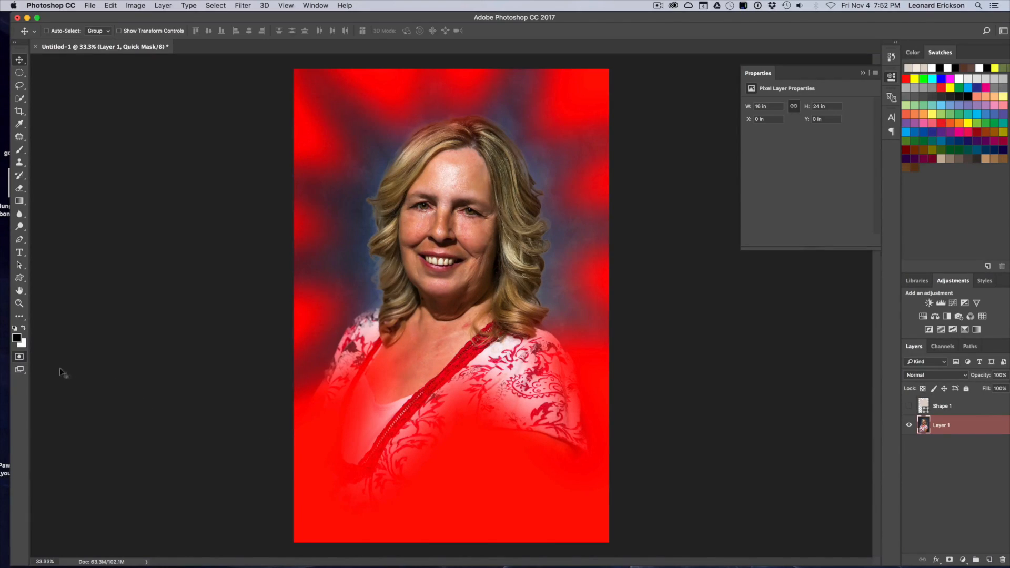
# Exit Quick Mask and add a Levels adjustment layer with the midtone set to 0.40.
pyautogui.click(19, 357)
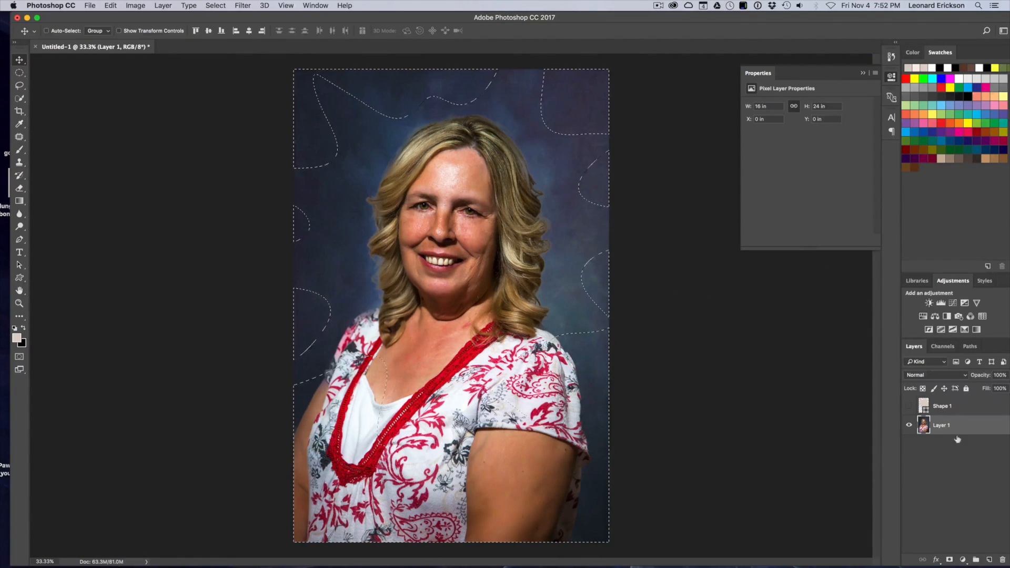
pyautogui.click(941, 301)
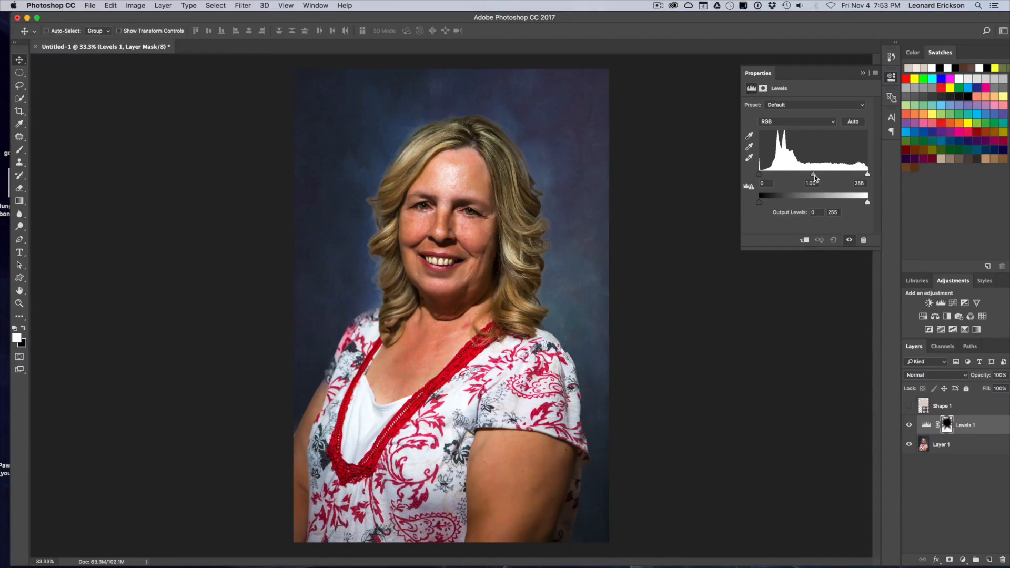
pyautogui.moveTo(813, 177); pyautogui.dragTo(849, 180)
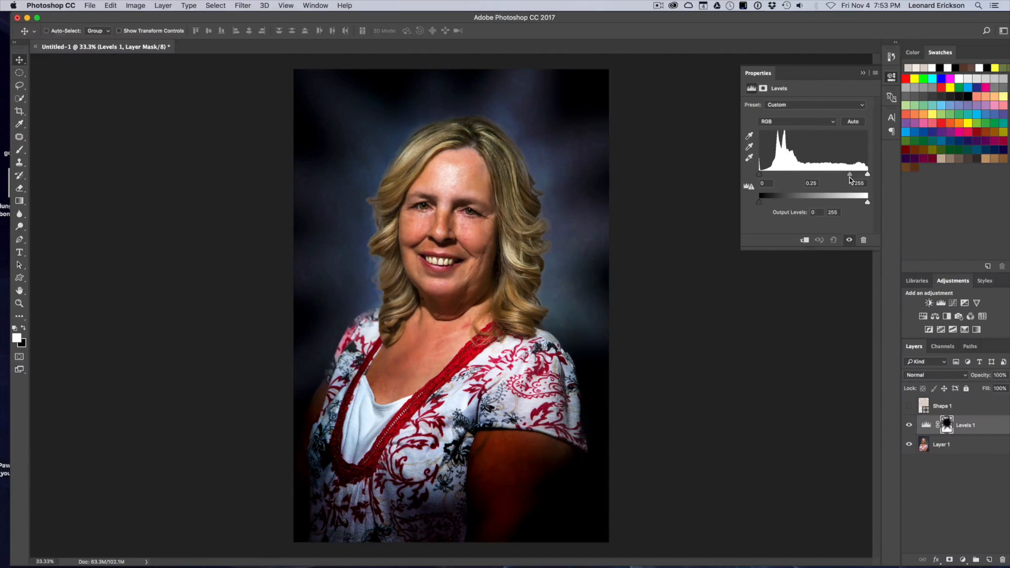
pyautogui.moveTo(851, 180)
pyautogui.mouseDown()
pyautogui.moveTo(777, 179)
pyautogui.moveTo(842, 181)
pyautogui.mouseUp()
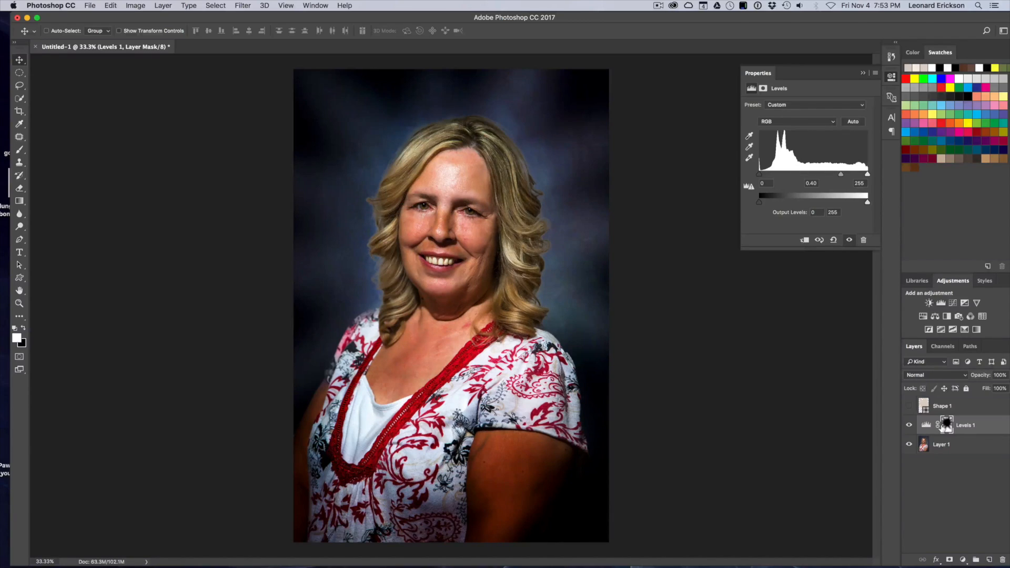
# Toggle the Levels adjustment layer's visibility to compare the image before and after.
pyautogui.click(910, 426)
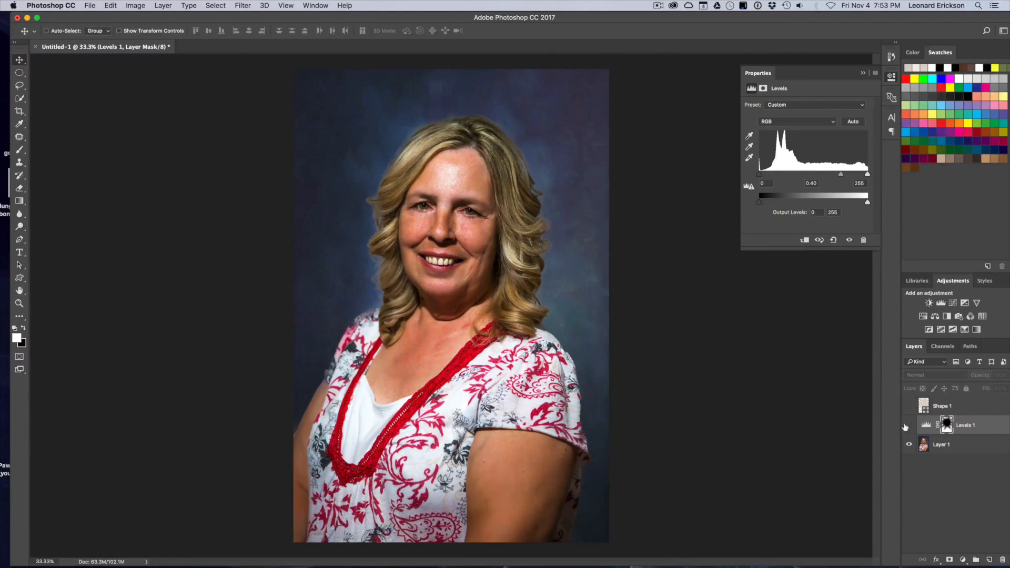
pyautogui.click(910, 428)
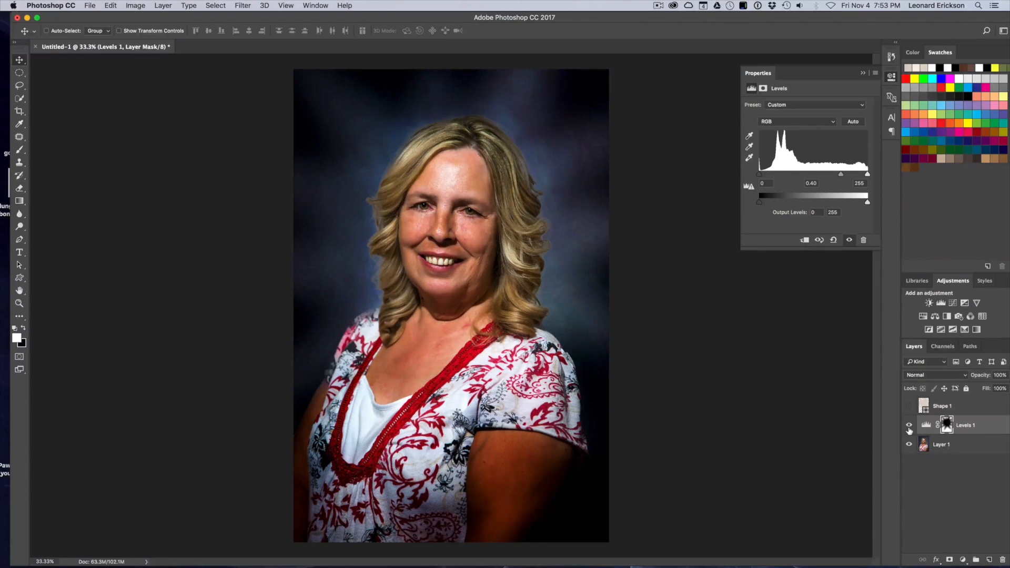
pyautogui.click(909, 427)
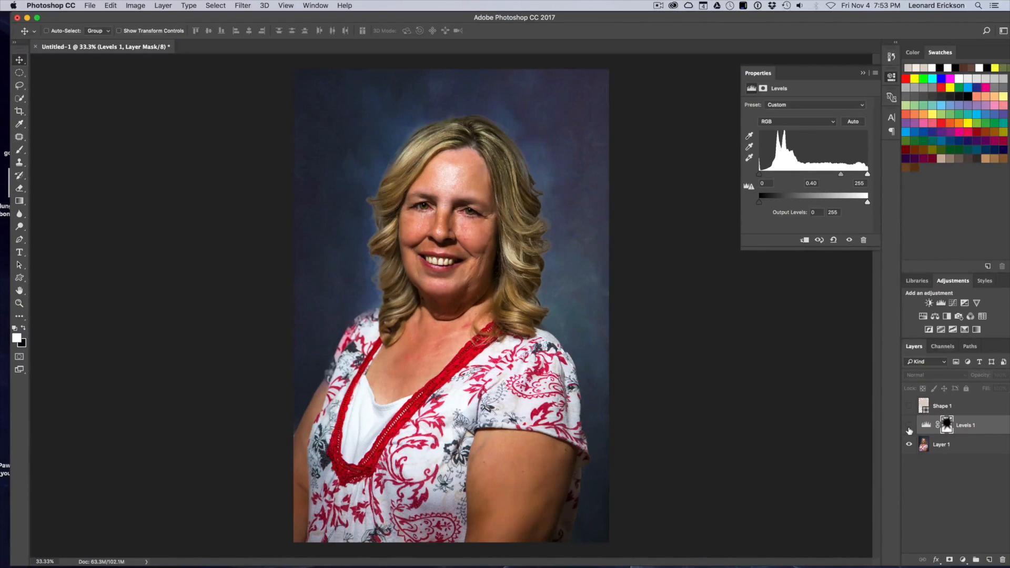
pyautogui.click(910, 428)
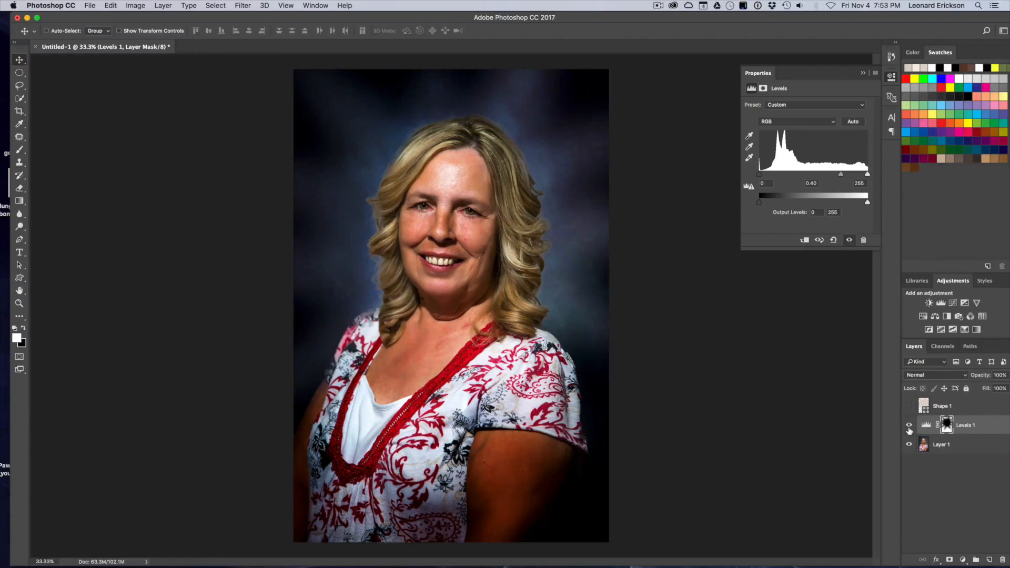